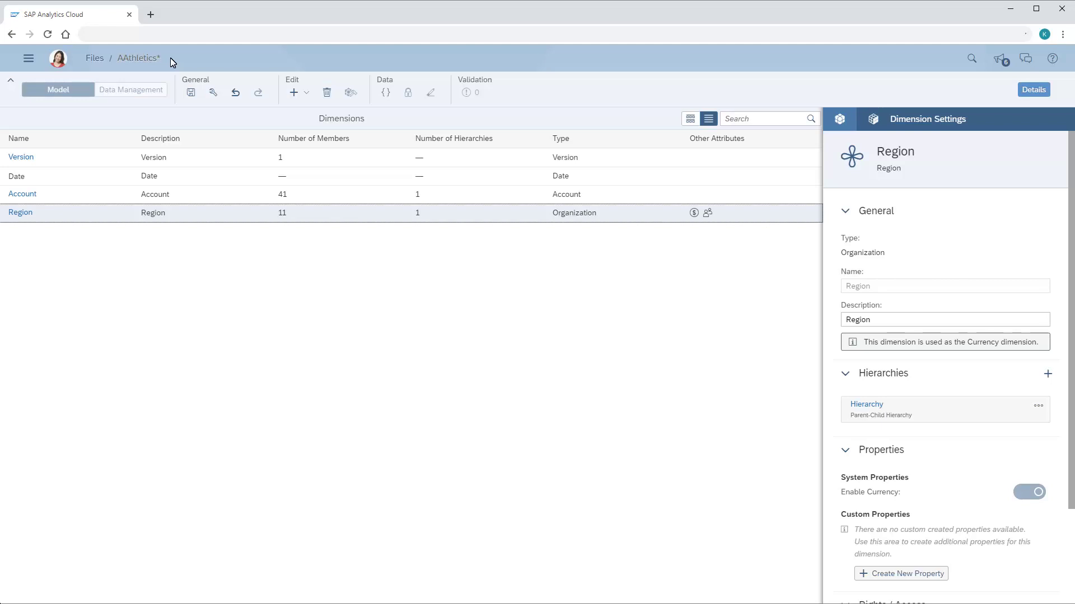
Add a new private dimension named ProductGroup of type Generic to the AAthletics model
{"action": "left_click", "coordinate": [307, 94]}
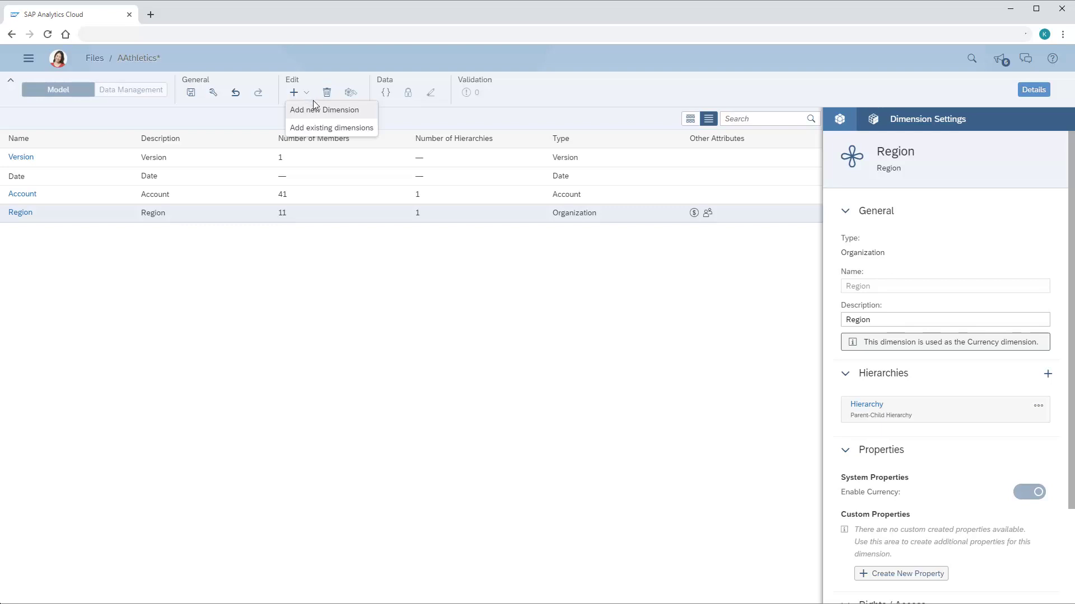
{"action": "left_click", "coordinate": [325, 111]}
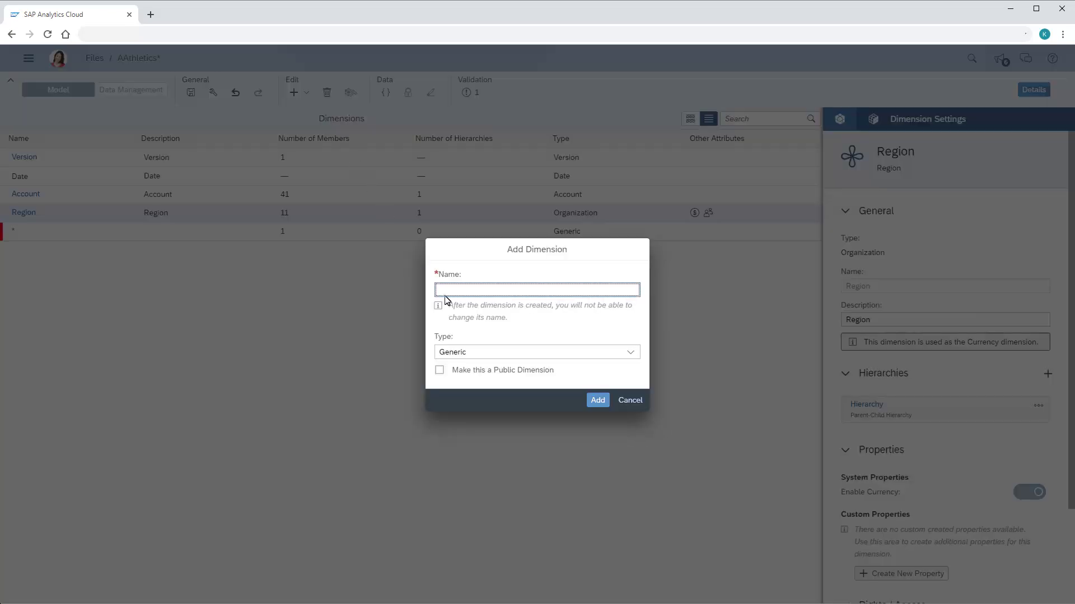
{"action": "type", "text": "ProductGroup"}
{"action": "left_click", "coordinate": [631, 354]}
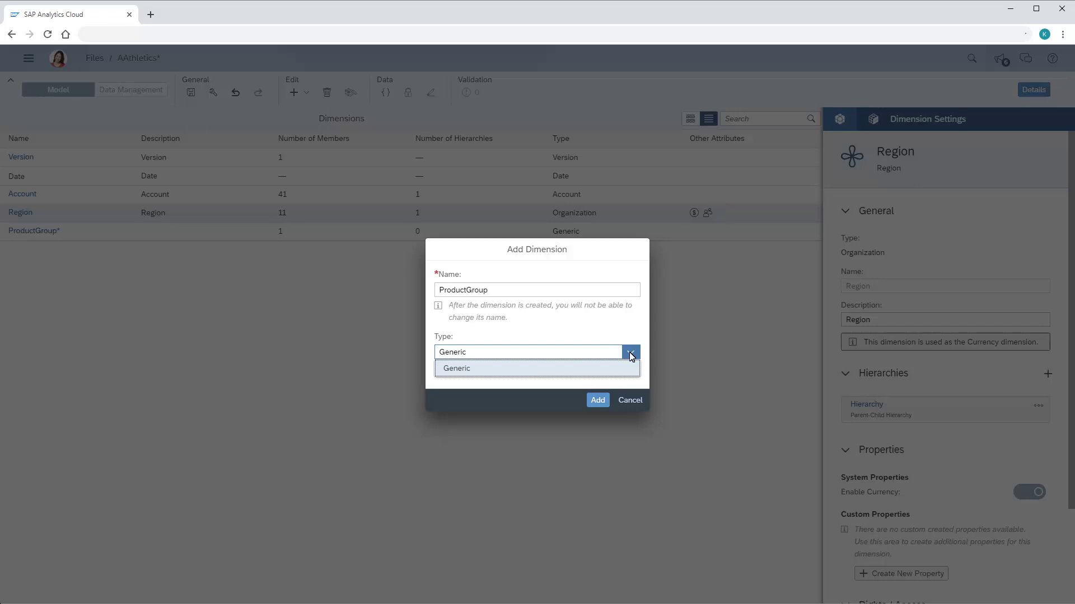
{"action": "left_click", "coordinate": [454, 374]}
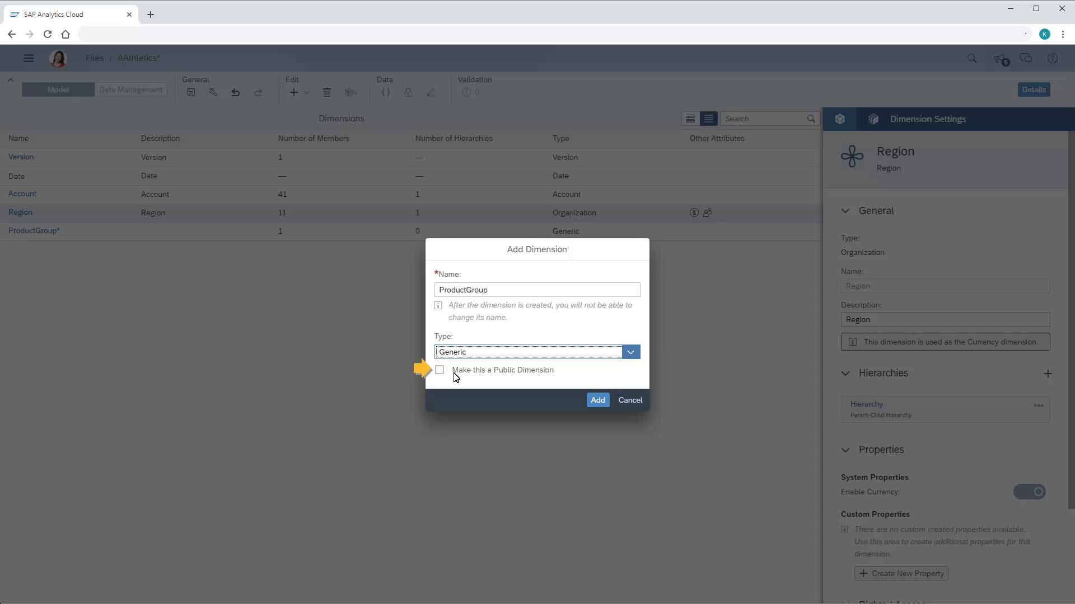
{"action": "left_click", "coordinate": [598, 401]}
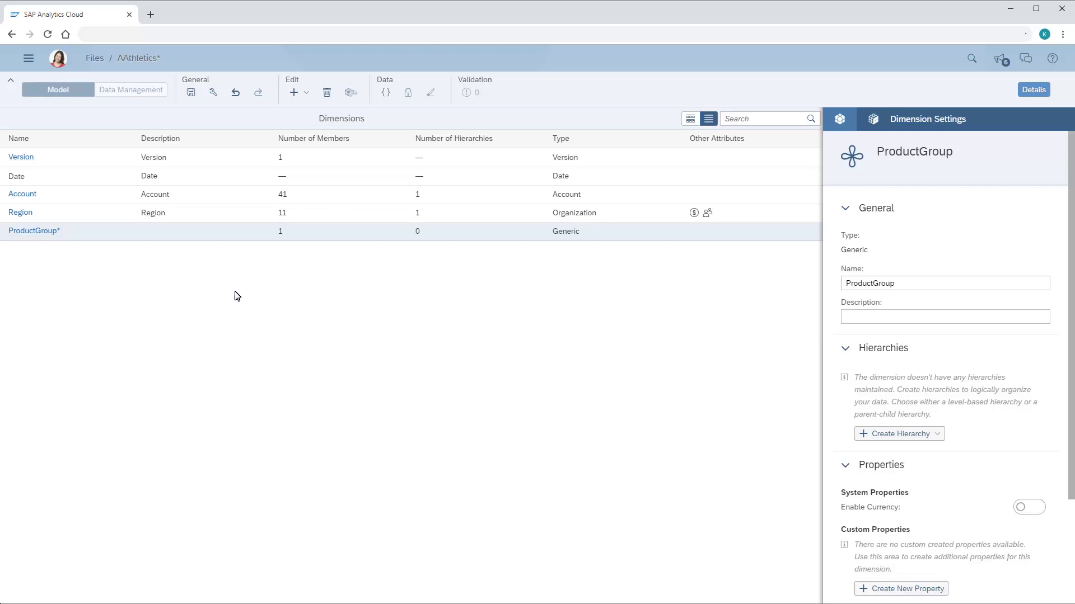
Open ProductGroup in grid view and enter members ALL_PRODGROUP, ALL_PRODUCTS, HPRD0001, HPRD0002, PRD0001 and PRD0003 to PRD0007 with their product descriptions from row 2
{"action": "left_click", "coordinate": [35, 232]}
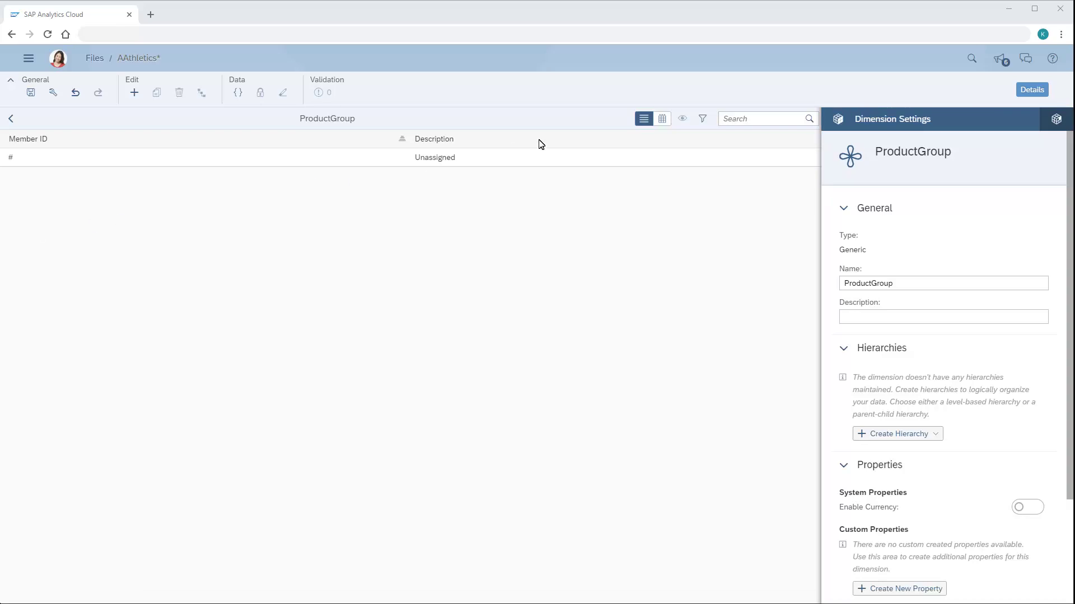
{"action": "left_click", "coordinate": [663, 119]}
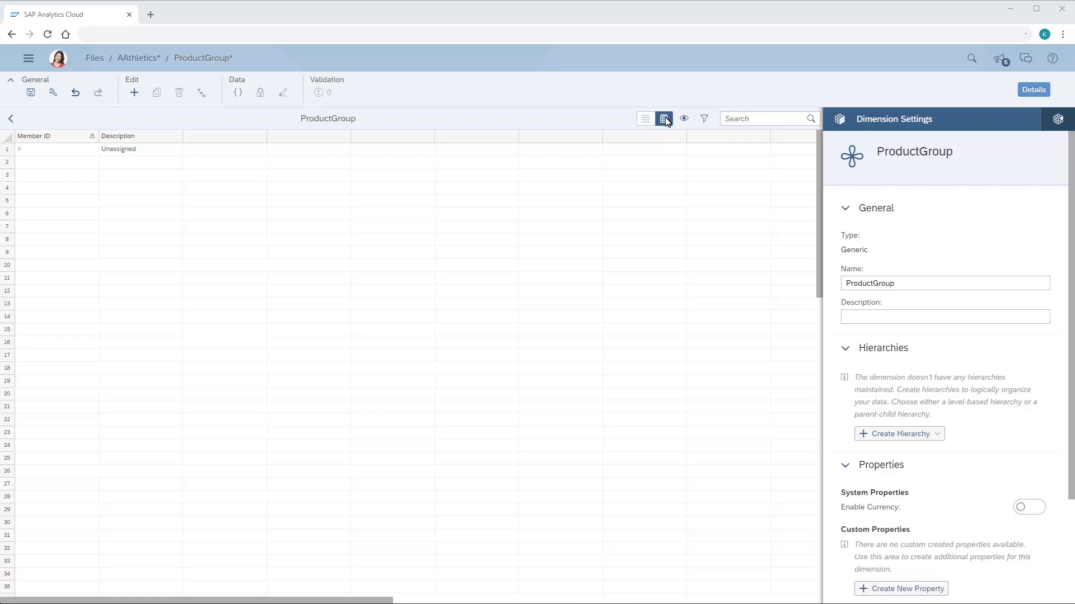
{"action": "left_click", "coordinate": [23, 165]}
{"action": "type", "text": "ALL_PRODGROUP\tProduct Group ALL_PRODUCTS\tAll Products HPRD0001\tApparel HPRD0002\tFootwear PRD0001\tAthletic Shirts PRD0003\tAthletic Shorts PRD0004\tCaps PRD0005\tTennis Shoes PRD0006\tRunning Shoes PRD0007\tSocks"}
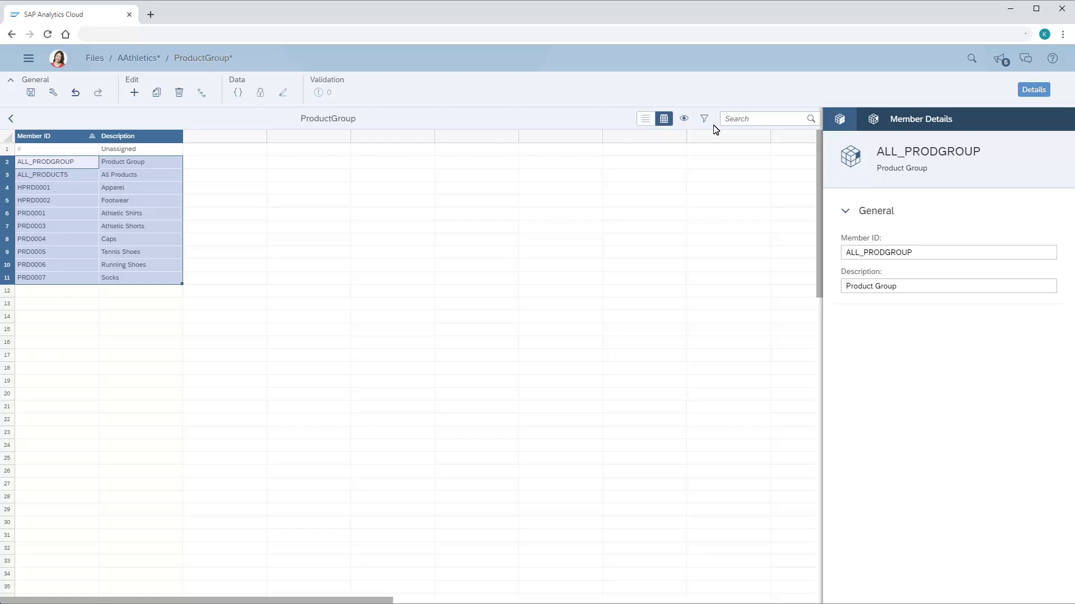
Create a parent-child hierarchy with parents ALL_PRODGROUP for ALL_PRODUCTS, ALL_PRODUCTS for both HPRD members, HPRD0001 for PRD0001–PRD0004 and HPRD0002 for PRD0005–PRD0007
{"action": "left_click", "coordinate": [839, 120]}
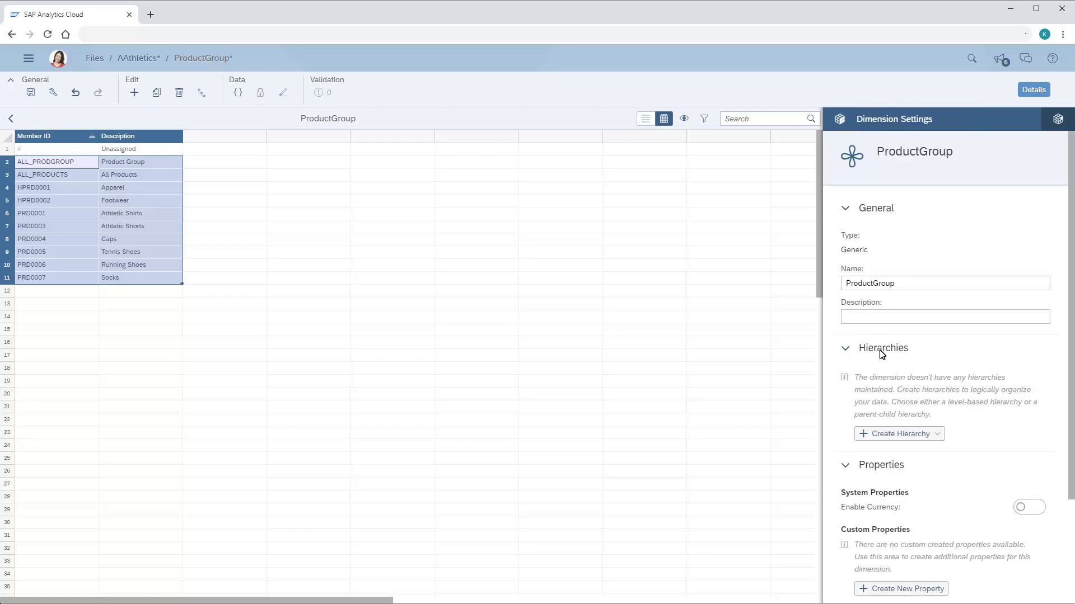
{"action": "left_click", "coordinate": [897, 437]}
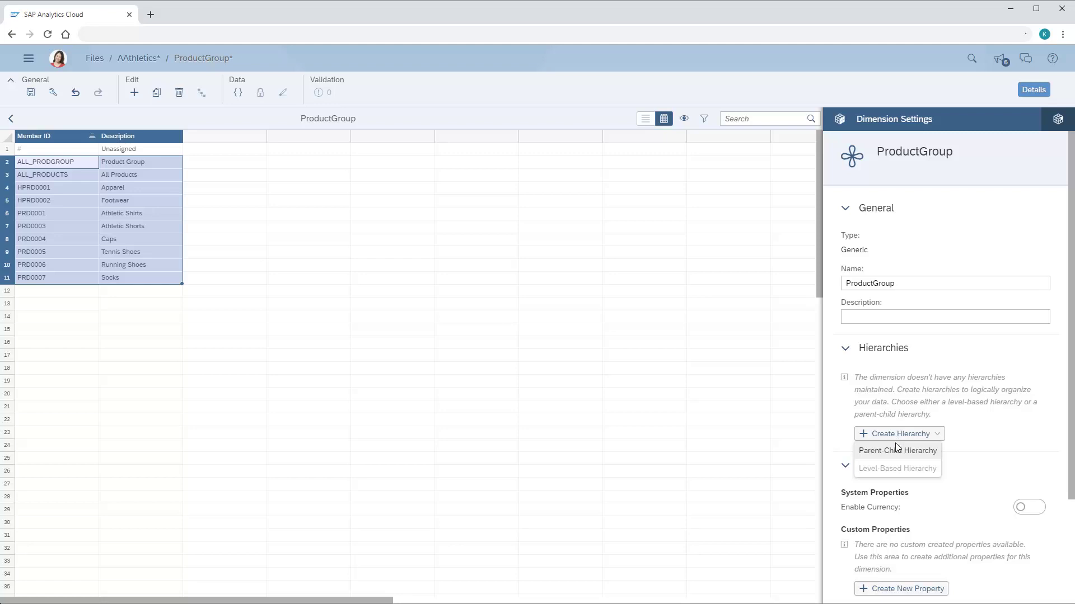
{"action": "left_click", "coordinate": [897, 452]}
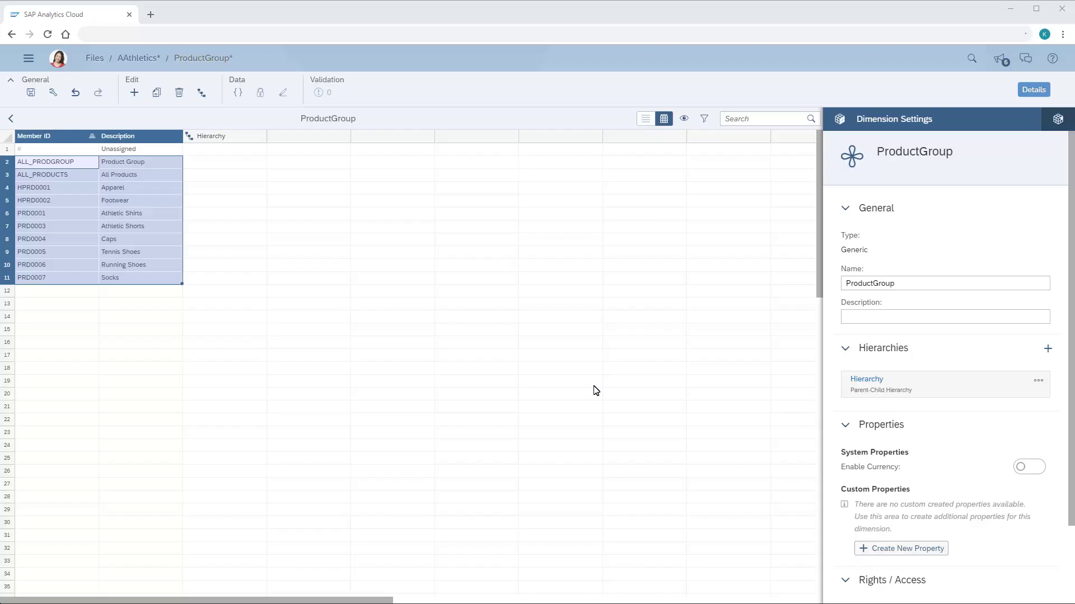
{"action": "left_click", "coordinate": [595, 386]}
{"action": "left_click", "coordinate": [219, 178]}
{"action": "type", "text": "ALL_PRODGROUP ALL_PRODUCTS ALL_PRODUCTS HPRD0001 HPRD0001 HPRD0001 HPRD0002 HPRD0002 HPRD0002"}
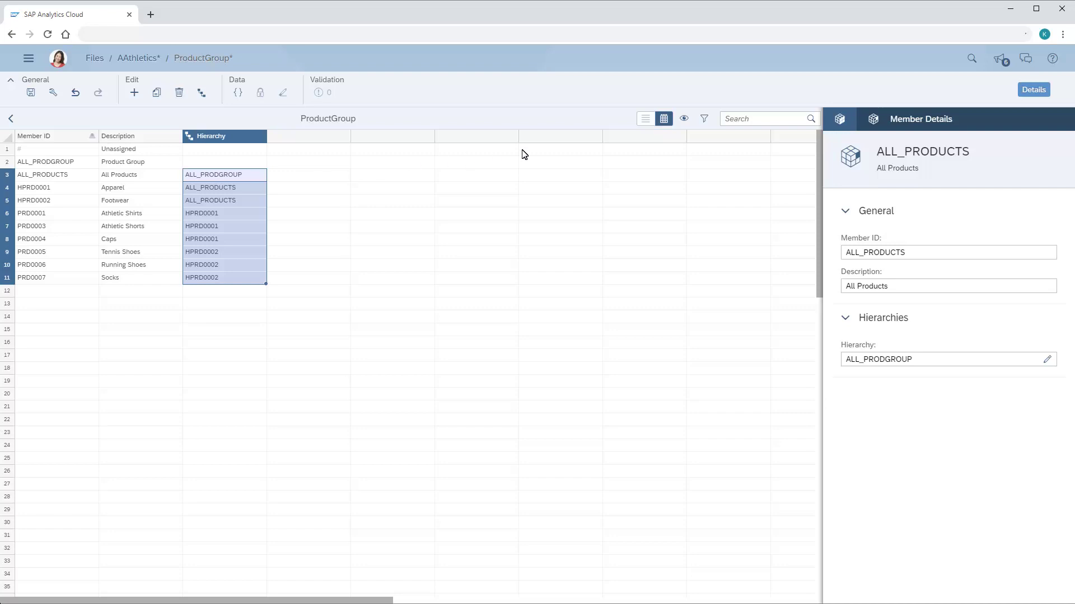
Enable Data Access Control, Responsible and Data Locking Ownership in the ProductGroup dimension's settings
{"action": "left_click", "coordinate": [839, 120]}
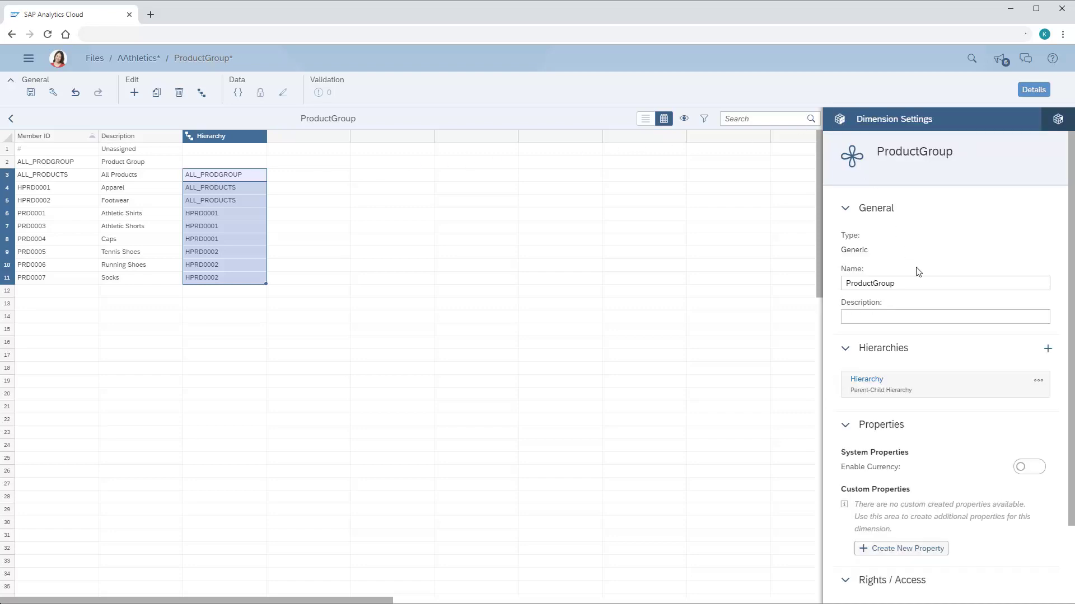
{"action": "scroll", "coordinate": [1061, 546], "scroll_direction": "down", "scroll_amount": 2}
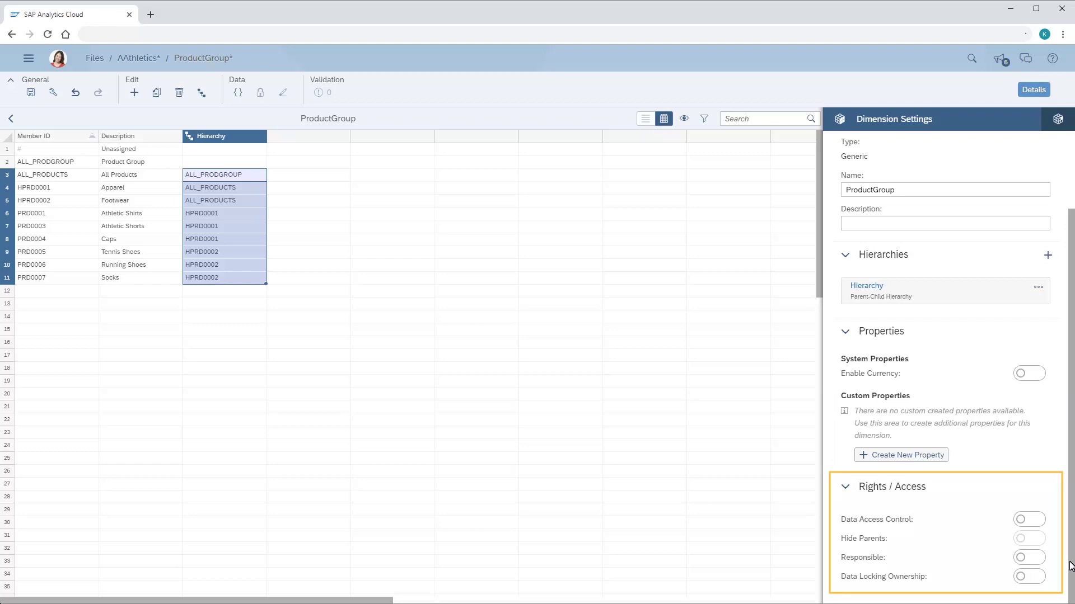
{"action": "left_click", "coordinate": [1037, 520]}
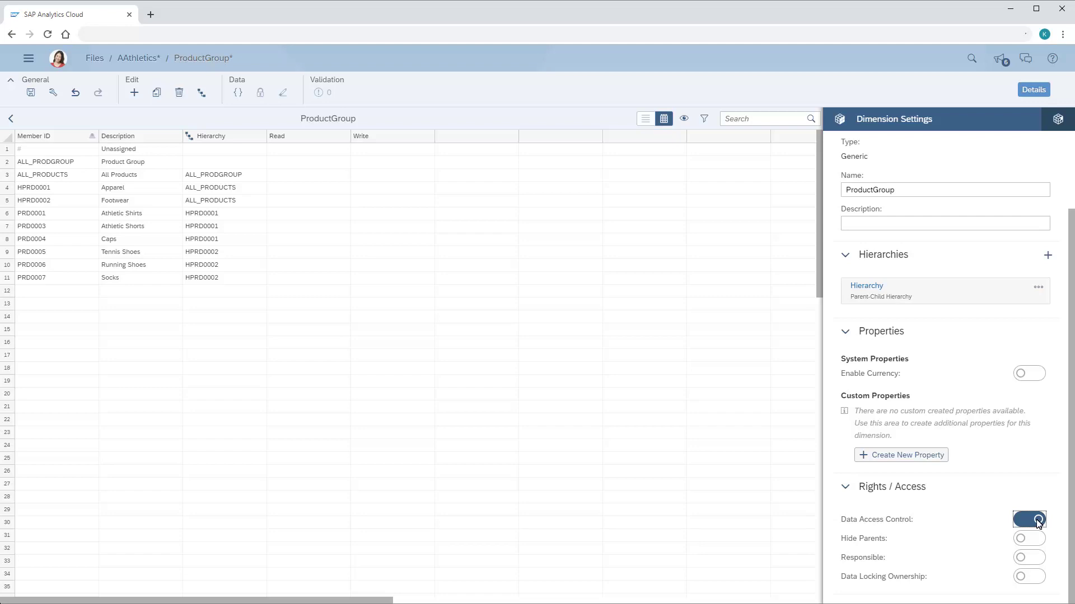
{"action": "left_click", "coordinate": [1037, 558]}
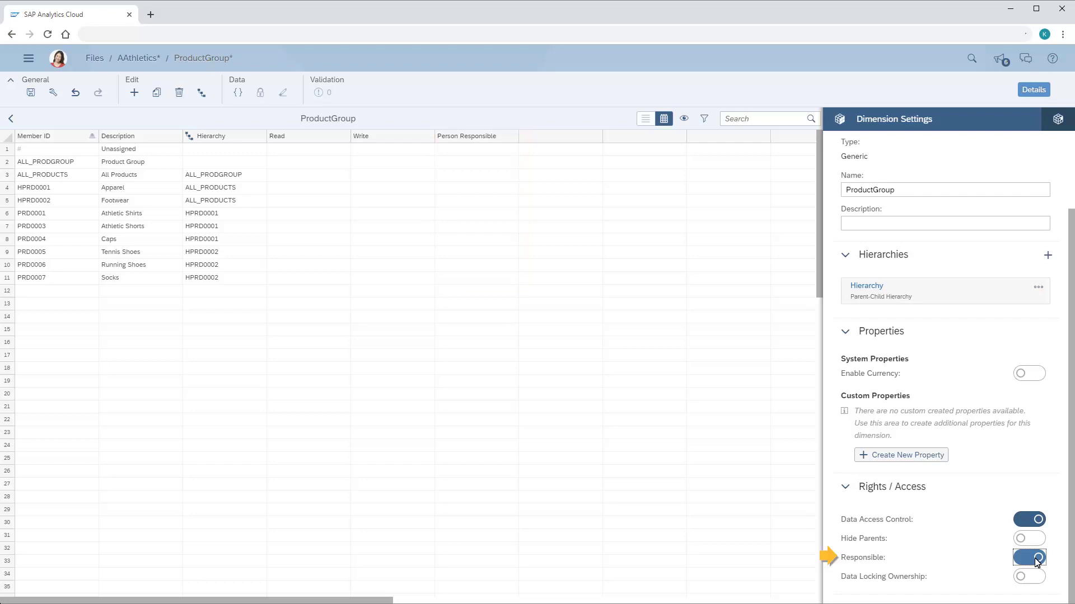
{"action": "left_click", "coordinate": [1038, 579]}
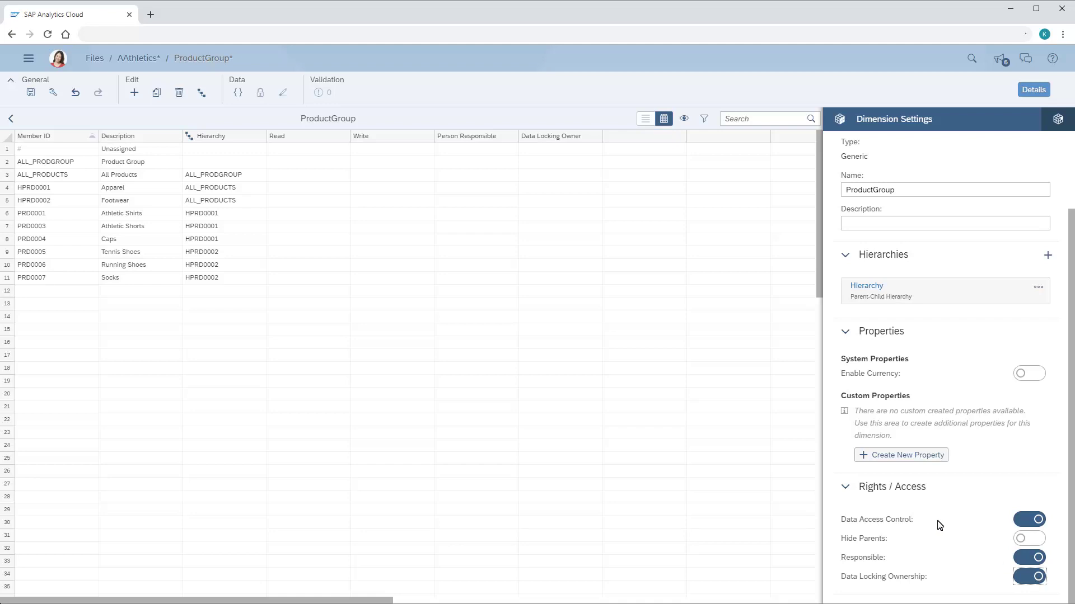
Assign the Financial planning team read access to the unassigned member and extend it to the Read and Write cells of all members
{"action": "left_click", "coordinate": [284, 153]}
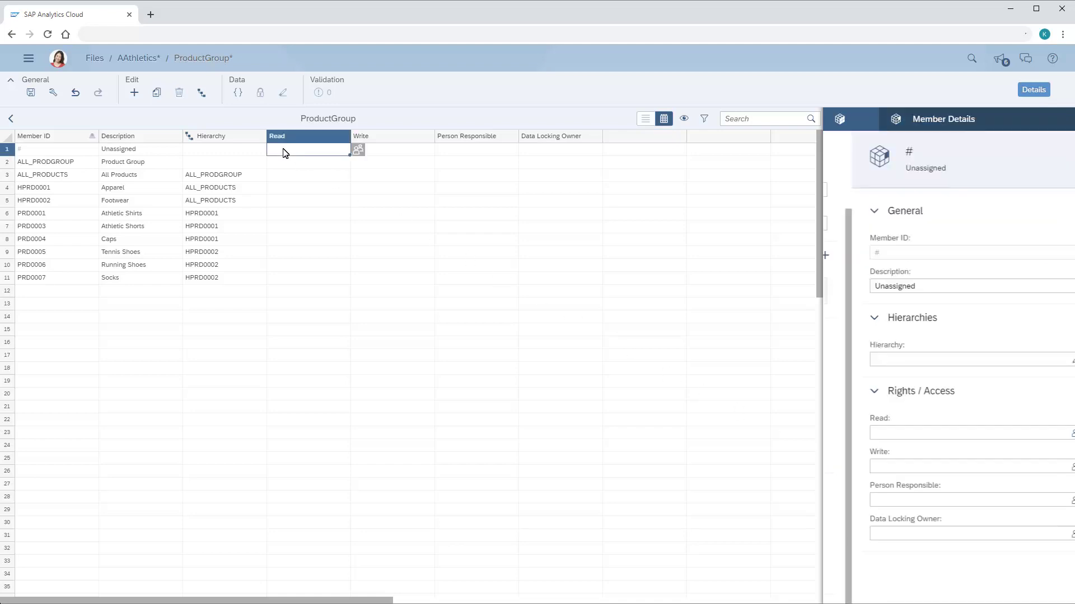
{"action": "left_click", "coordinate": [357, 150]}
{"action": "left_click", "coordinate": [328, 273]}
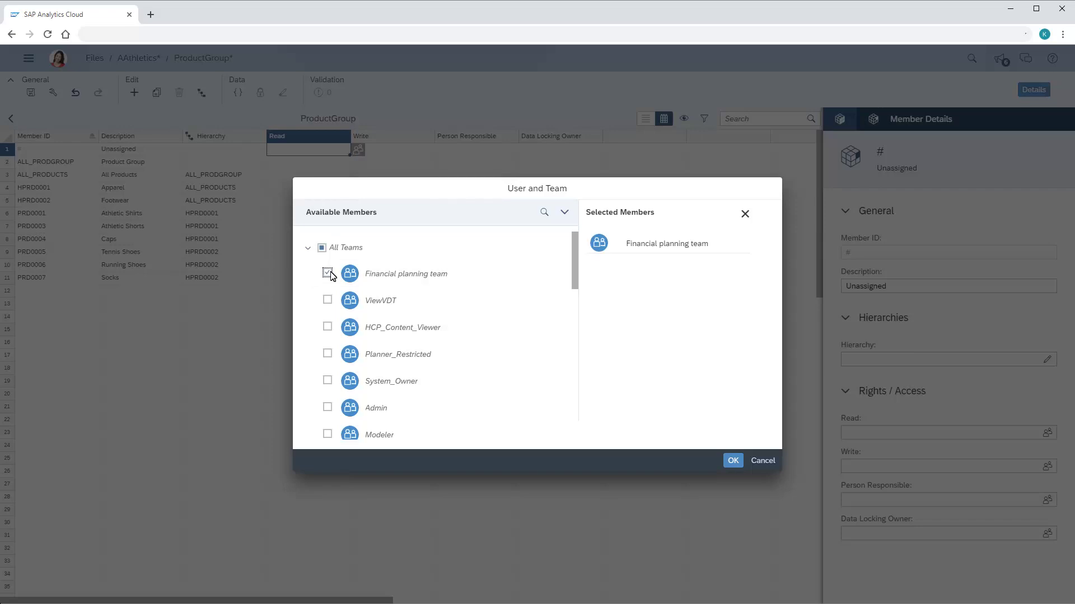
{"action": "left_click", "coordinate": [733, 460]}
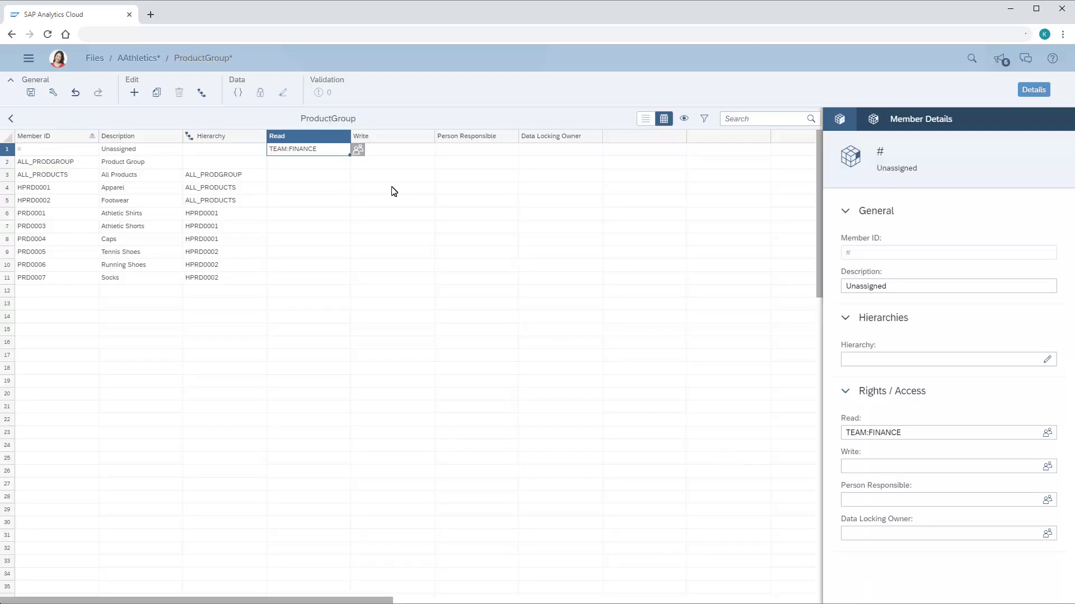
{"action": "left_click_drag", "start_coordinate": [349, 155], "coordinate": [435, 290]}
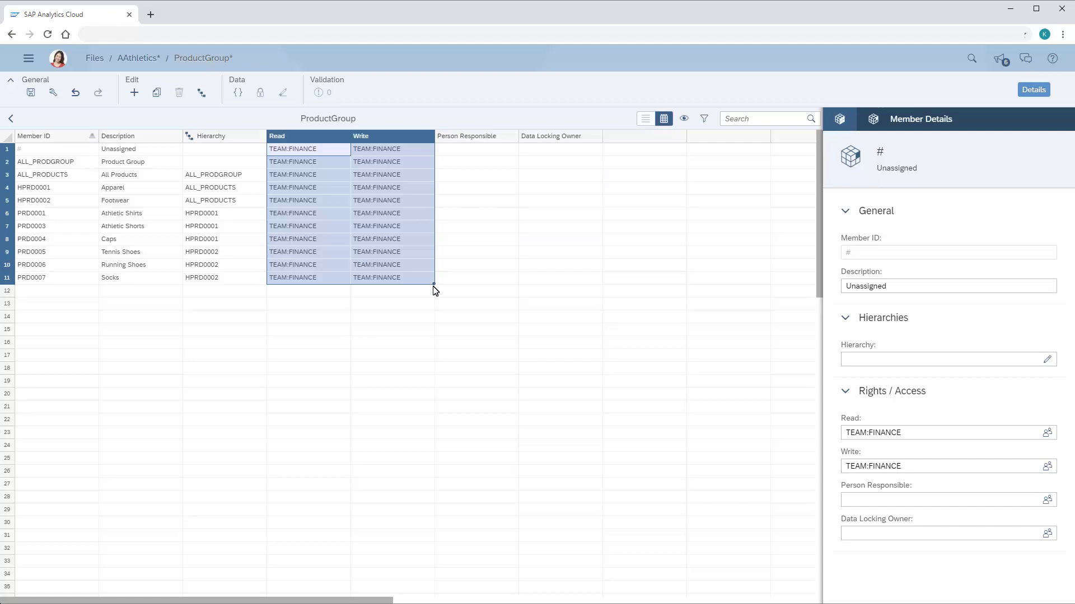
Switch the ProductGroup dimension back to list view and save it
{"action": "left_click", "coordinate": [646, 120]}
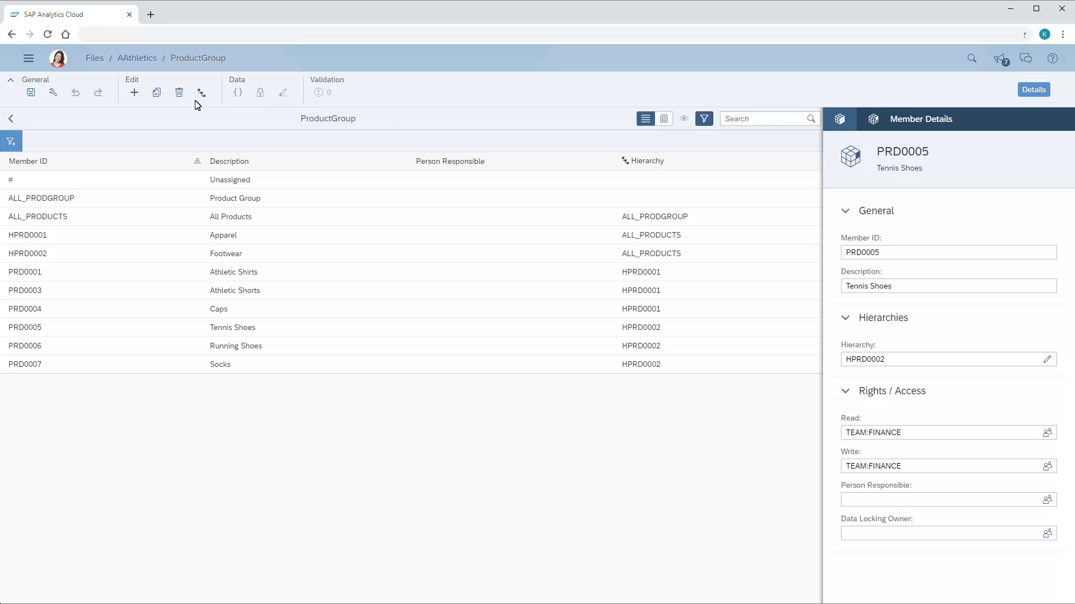
{"action": "left_click", "coordinate": [31, 93]}
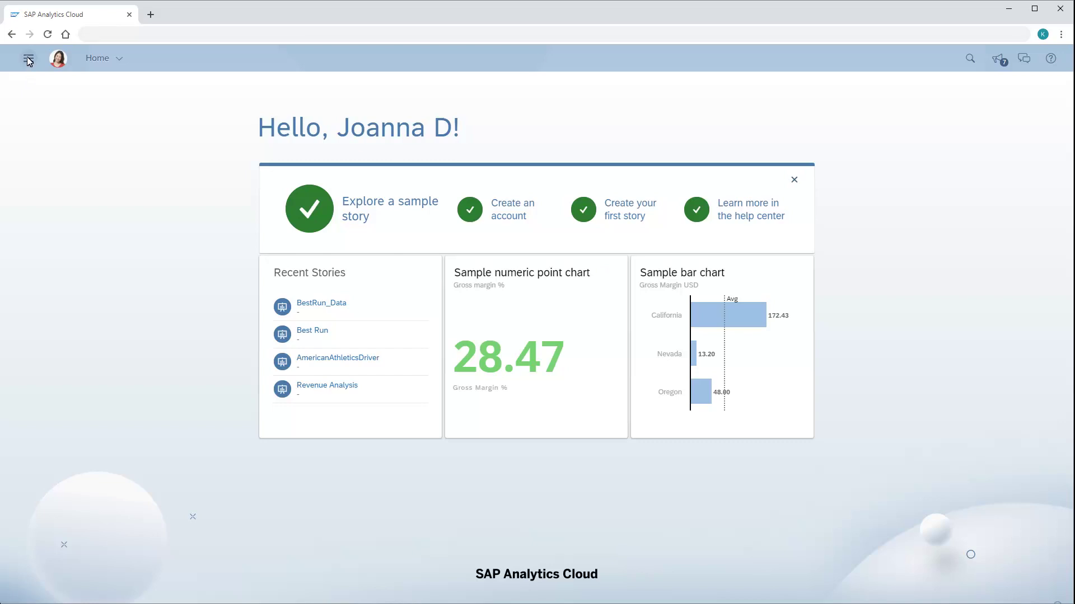
Start creating a public dimension from the home page and display the available dimension types
{"action": "left_click", "coordinate": [28, 60]}
{"action": "left_click", "coordinate": [46, 113]}
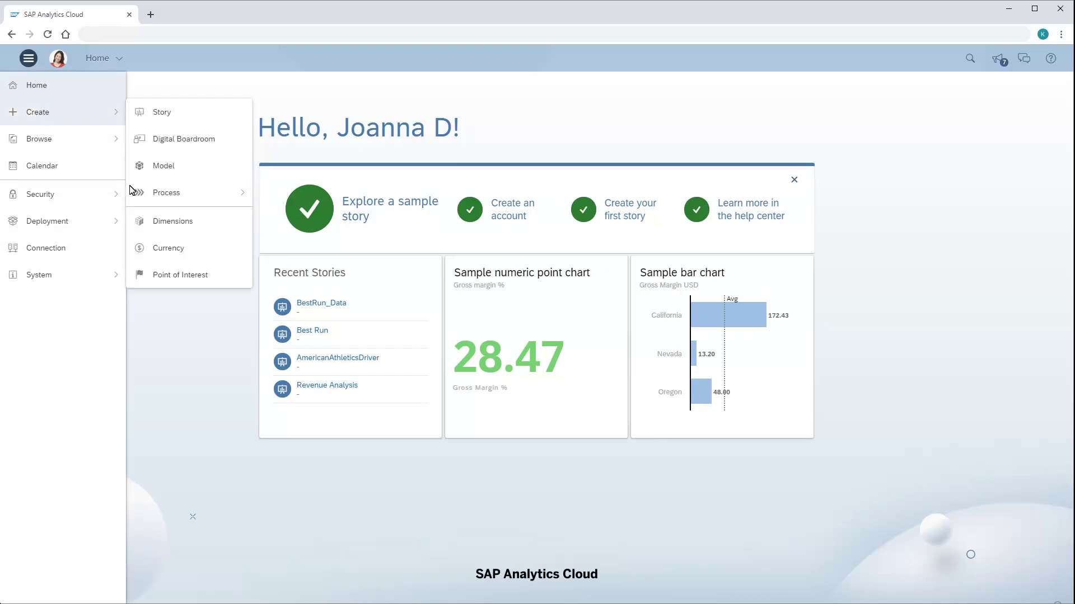
{"action": "left_click", "coordinate": [173, 222]}
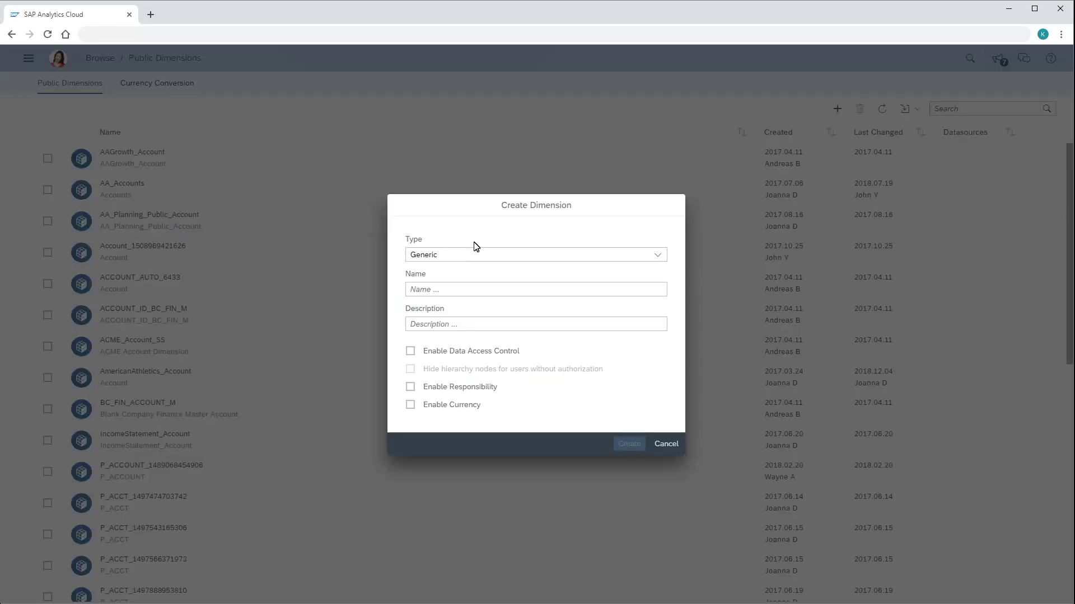
{"action": "left_click", "coordinate": [659, 257]}
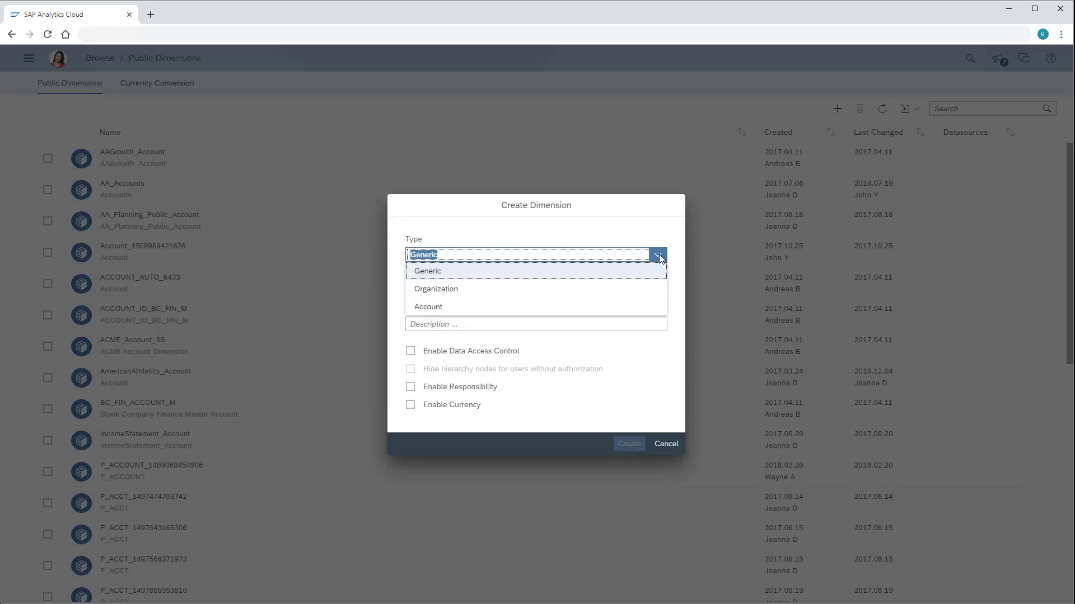